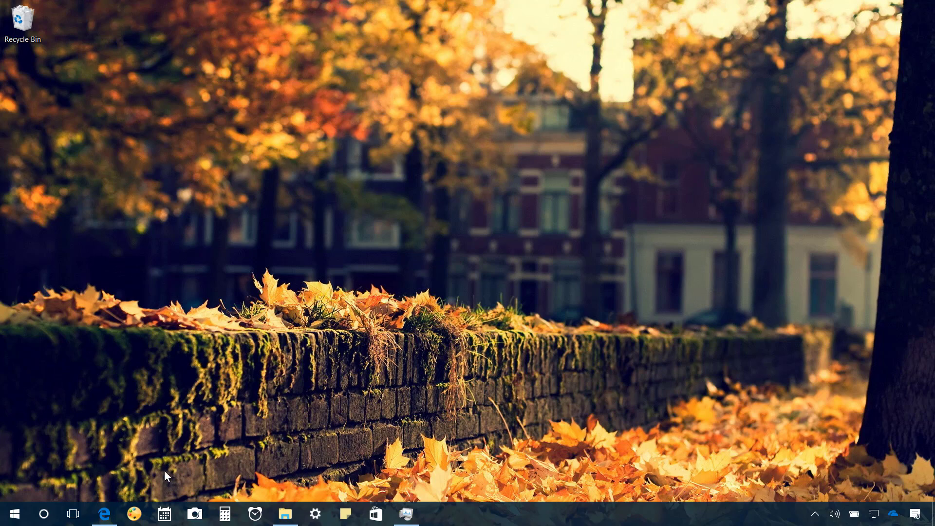
Bring Edge's Download Windows 10 page back up and request the MediaCreationTool.exe download
click(108, 515)
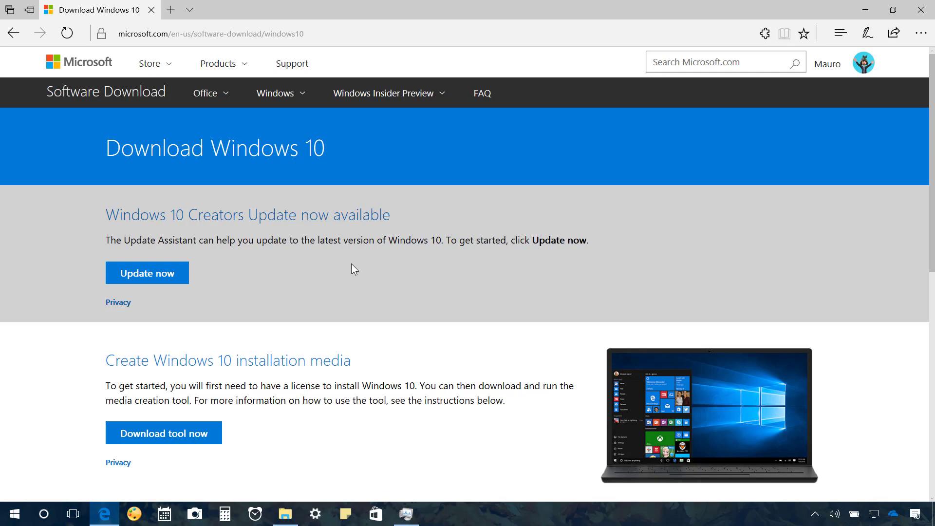
scroll(348, 258, down, 1)
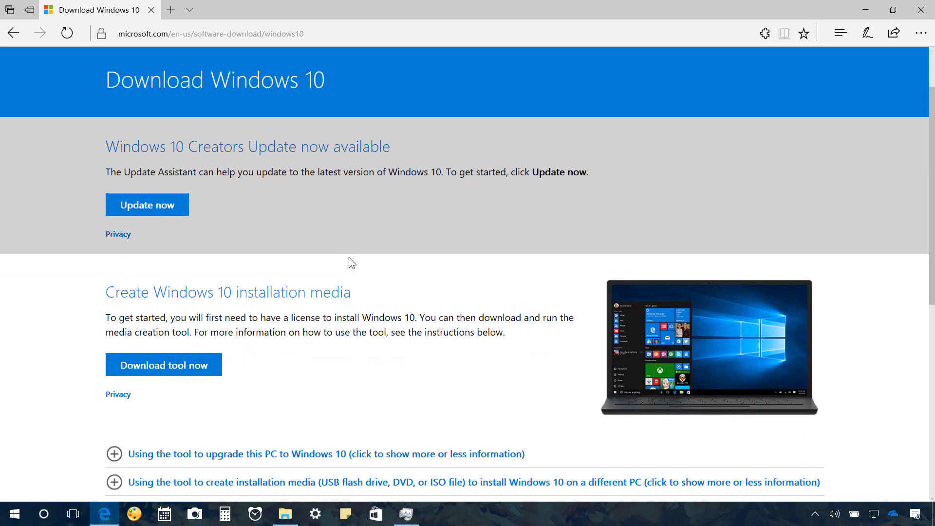
click(163, 365)
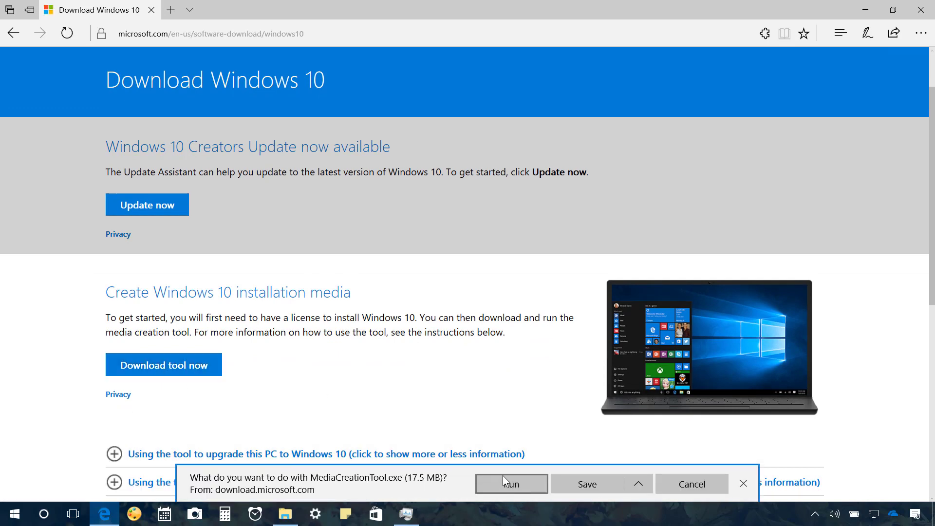
Open the Downloads folder and launch MediaCreationTool.exe (17,928 KB)
key(super+d)
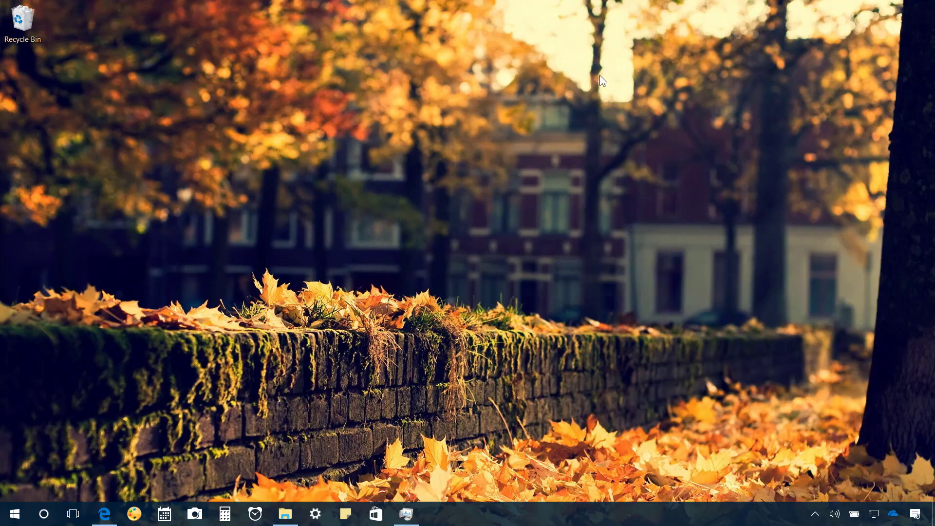
mouse_move(296, 511)
click(284, 469)
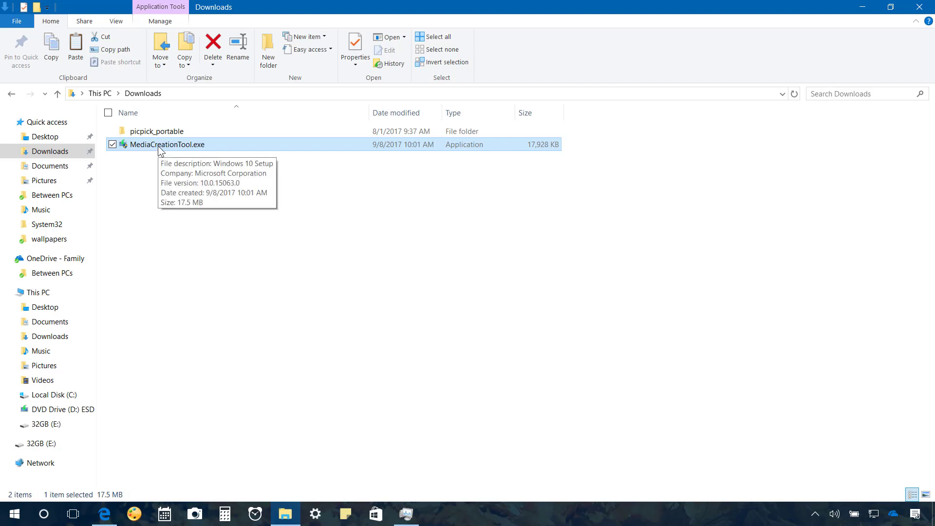
double_click(157, 145)
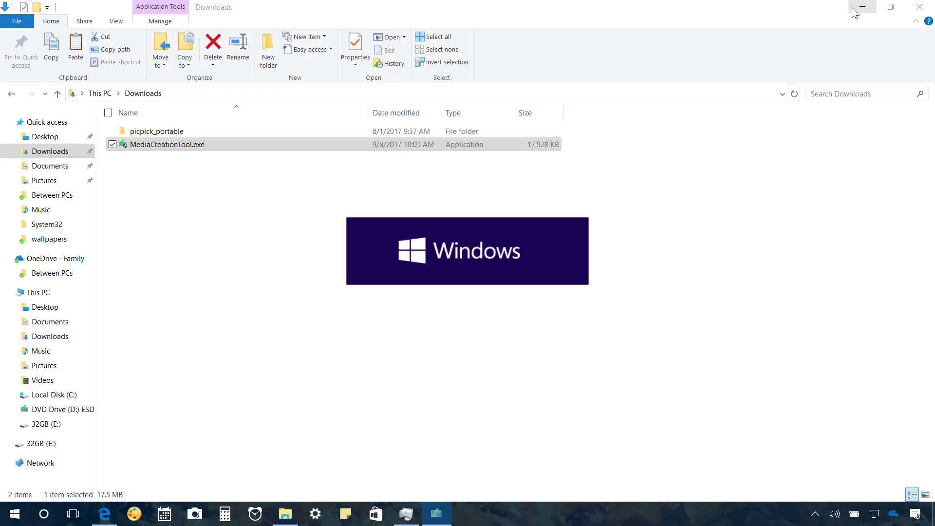
Accept the license terms and choose to create installation media for another PC
click(860, 9)
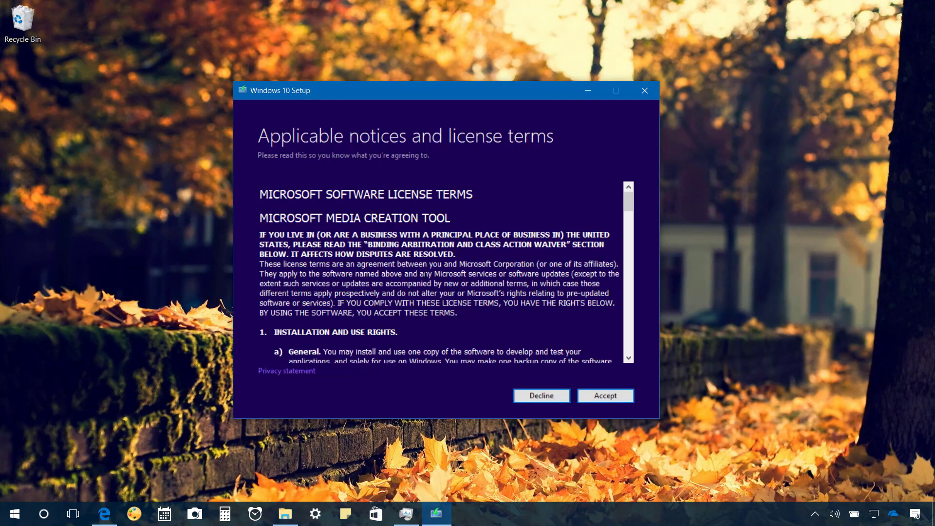
click(608, 397)
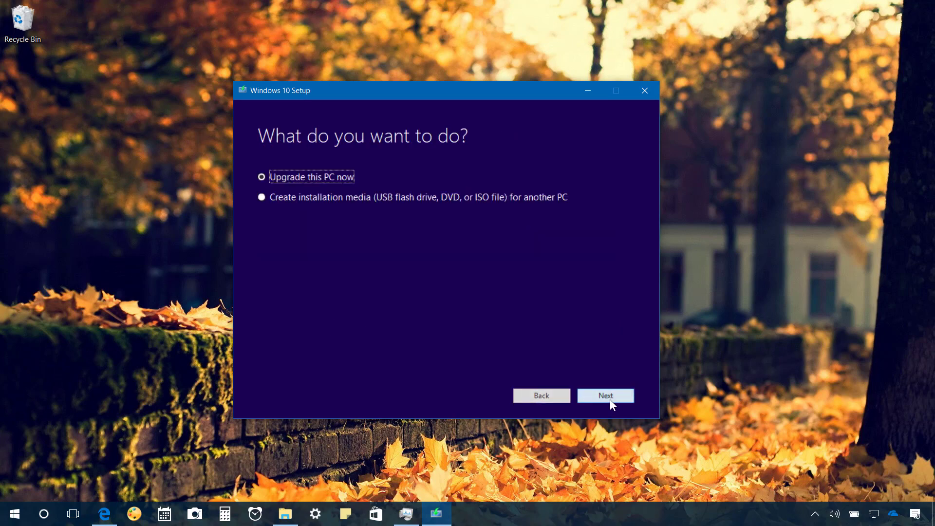
click(284, 199)
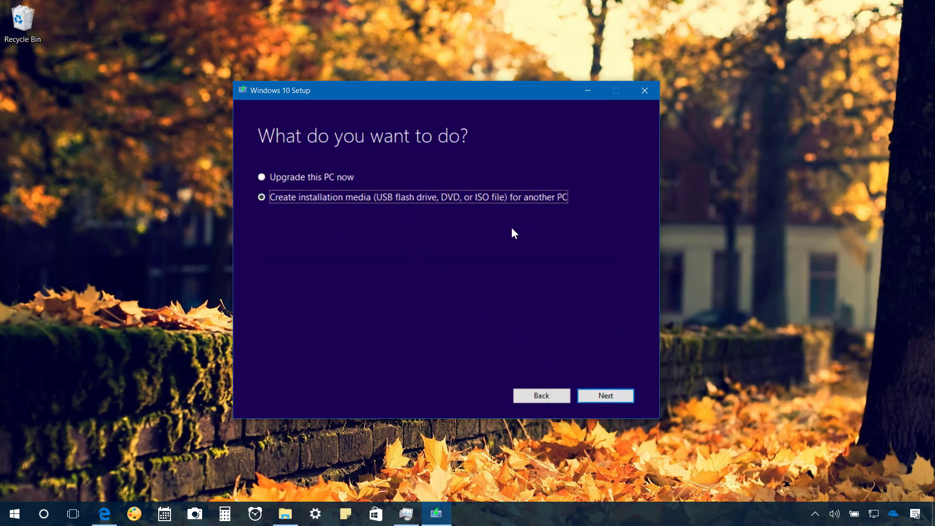
Keep the recommended options: English (United States), Windows 10, 64-bit (x64)
click(610, 395)
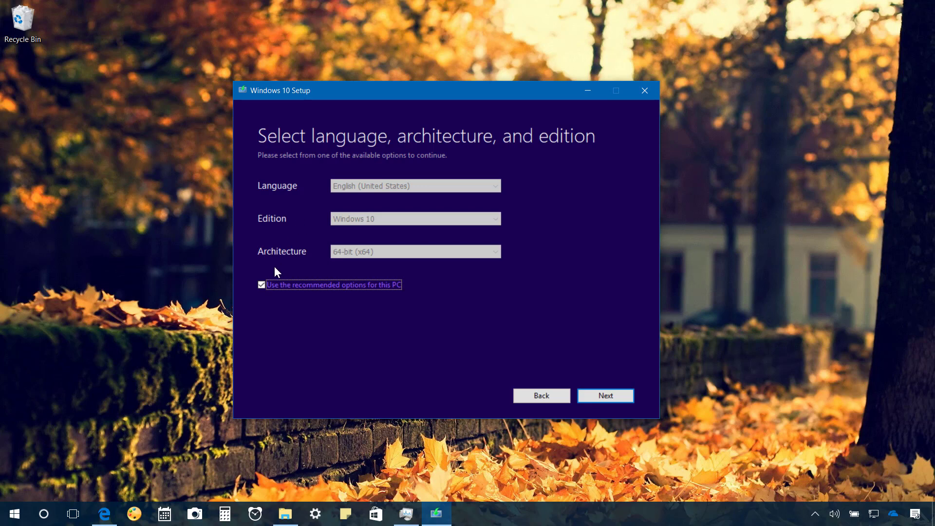
click(262, 284)
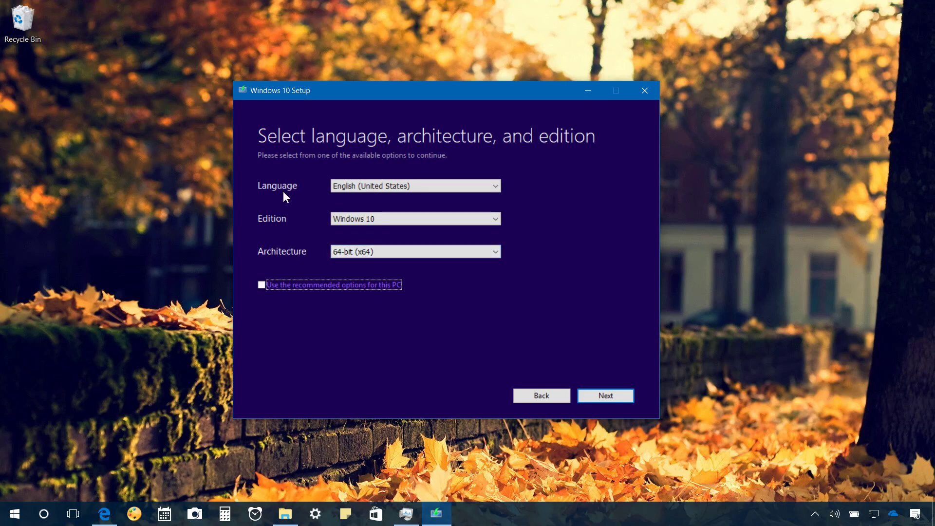
click(263, 287)
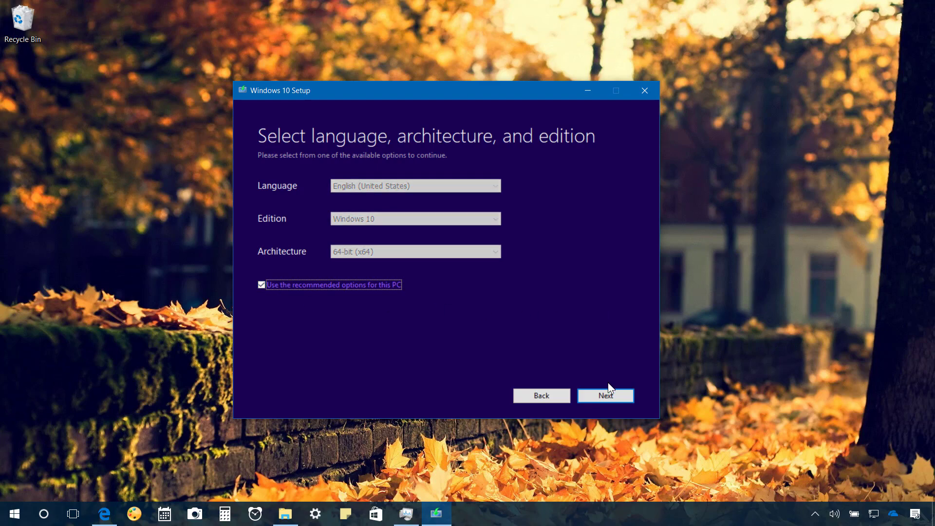
Choose USB flash drive as the media and write Windows 10 to the 32GB E: drive
click(605, 395)
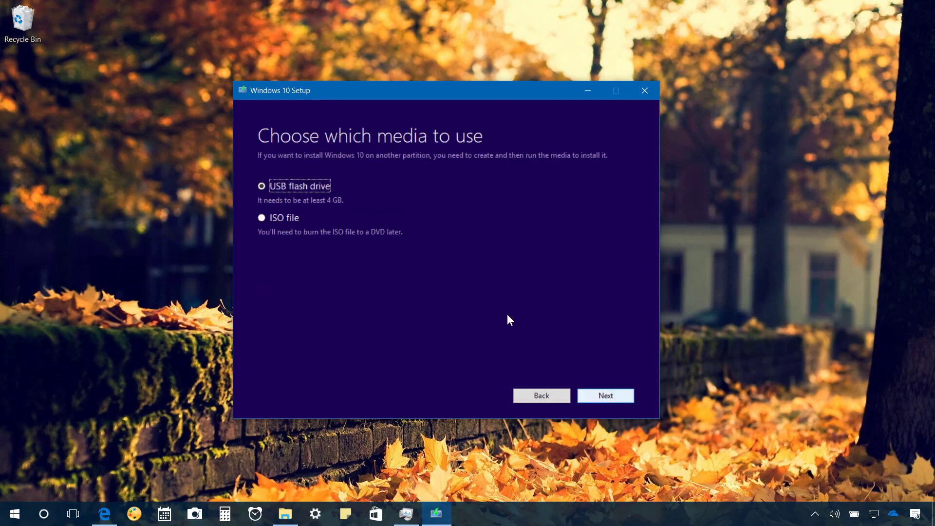
click(302, 185)
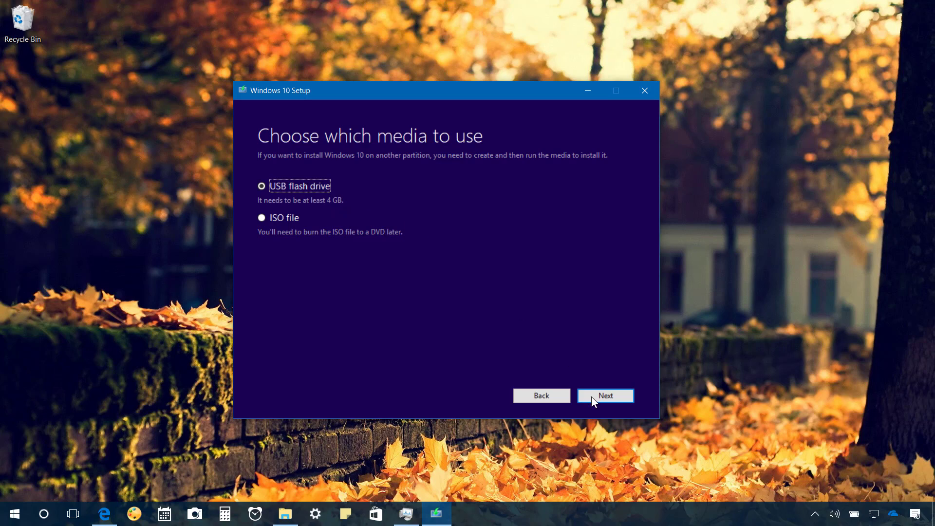
click(606, 398)
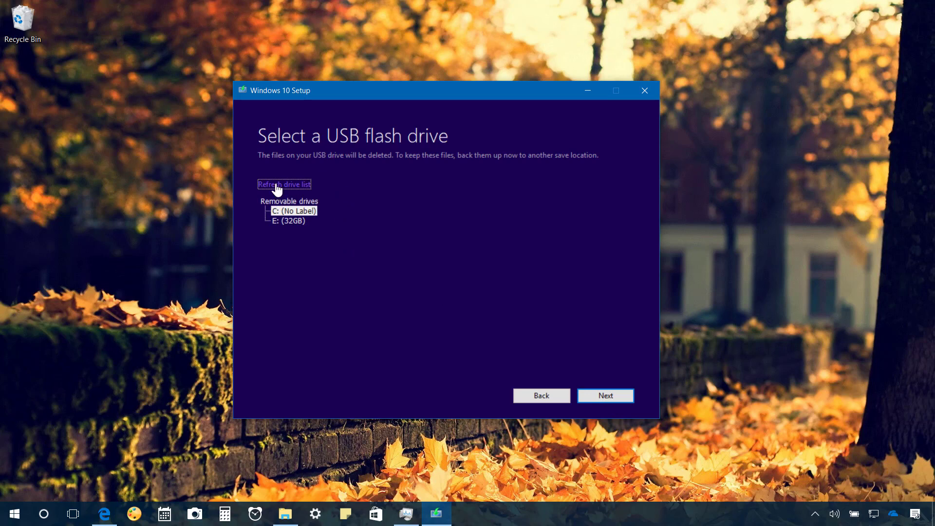
click(293, 210)
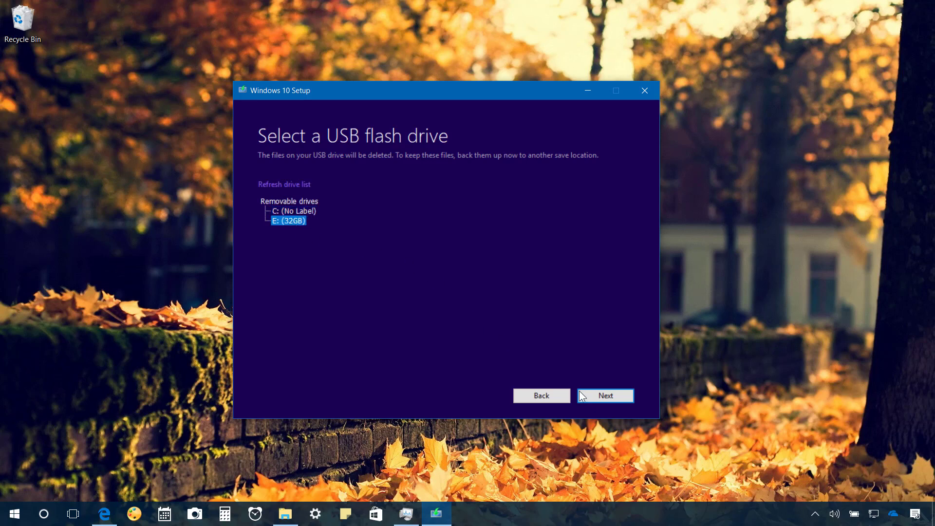
click(600, 396)
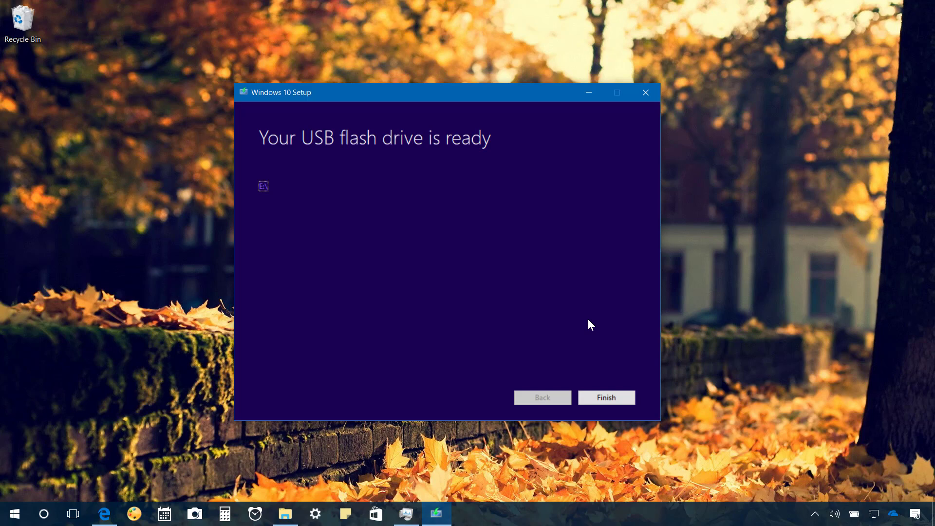
Finish setup once the USB flash drive is reported ready
click(614, 397)
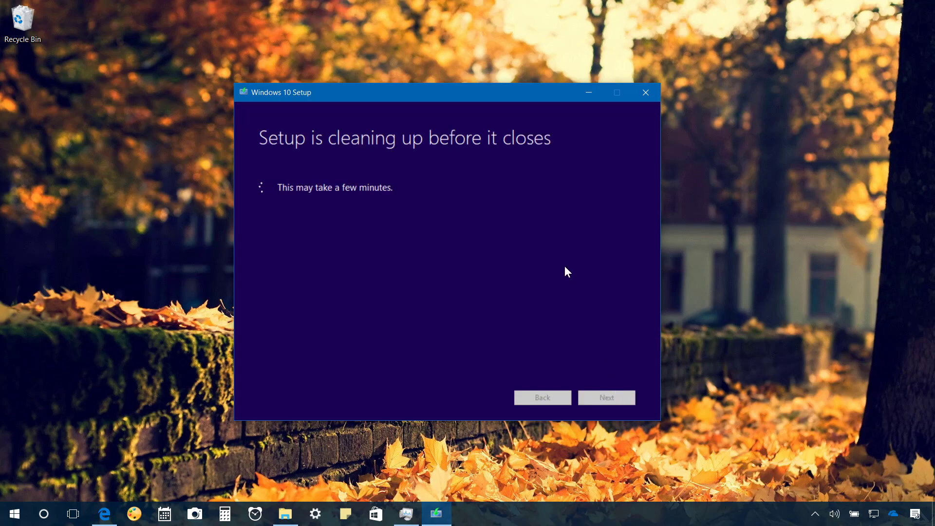
Restart the PC from the Start menu's power options to boot from the USB drive
click(15, 514)
click(15, 489)
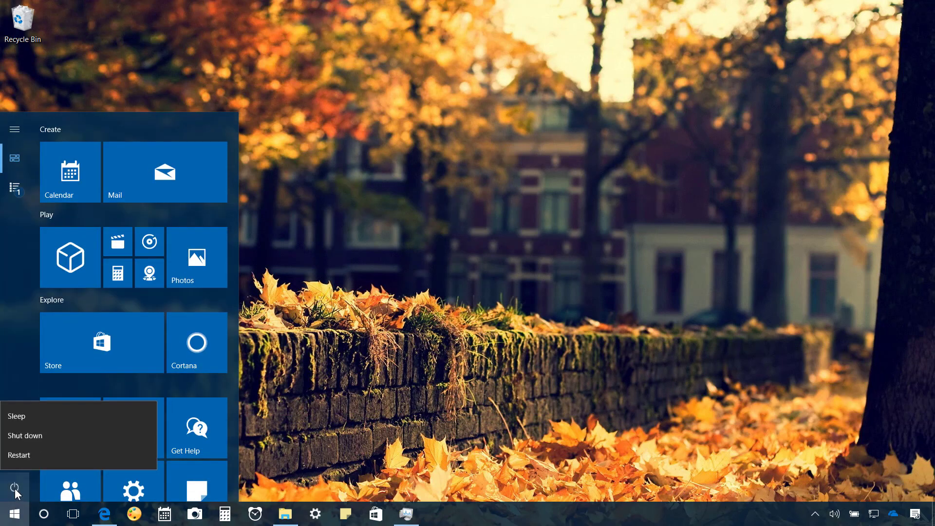
click(17, 454)
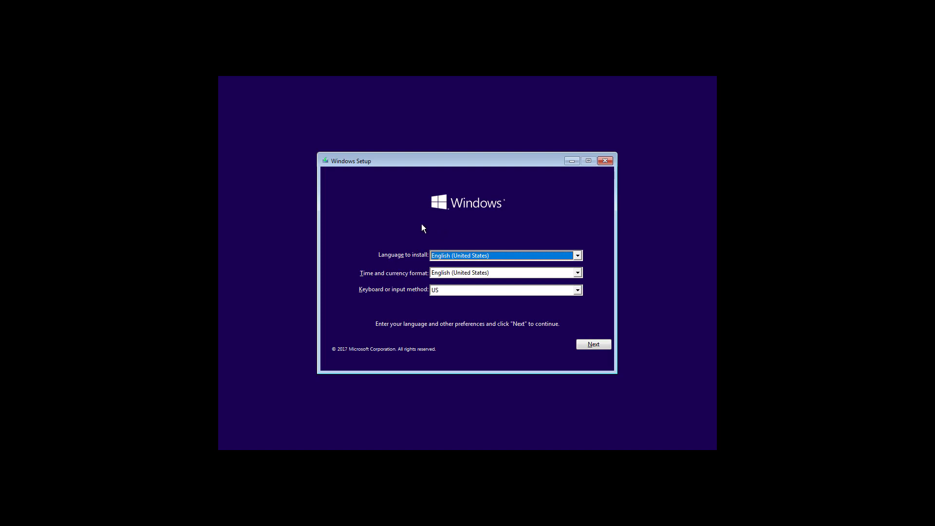
Keep the English (United States) language, time and keyboard defaults and continue to installing
click(603, 346)
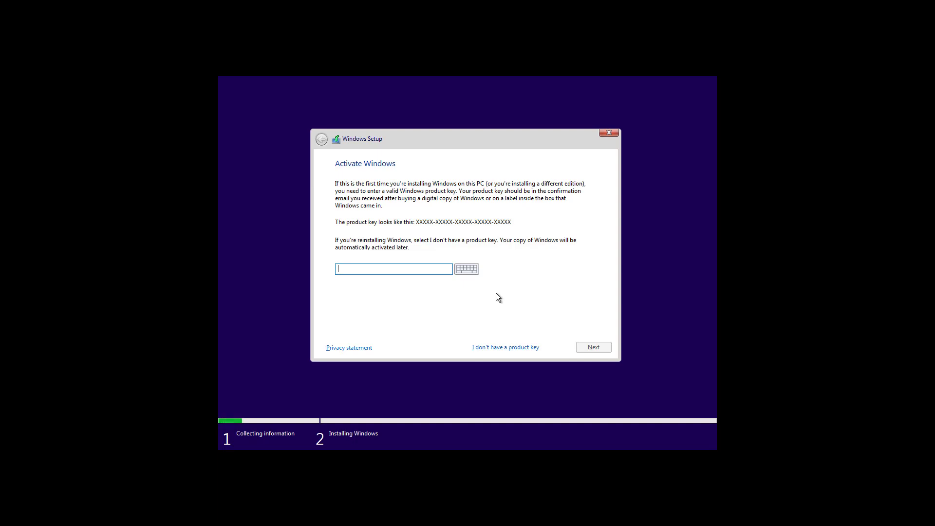
Skip the product key and install Windows 10 Pro Insider Preview (x64)
click(495, 348)
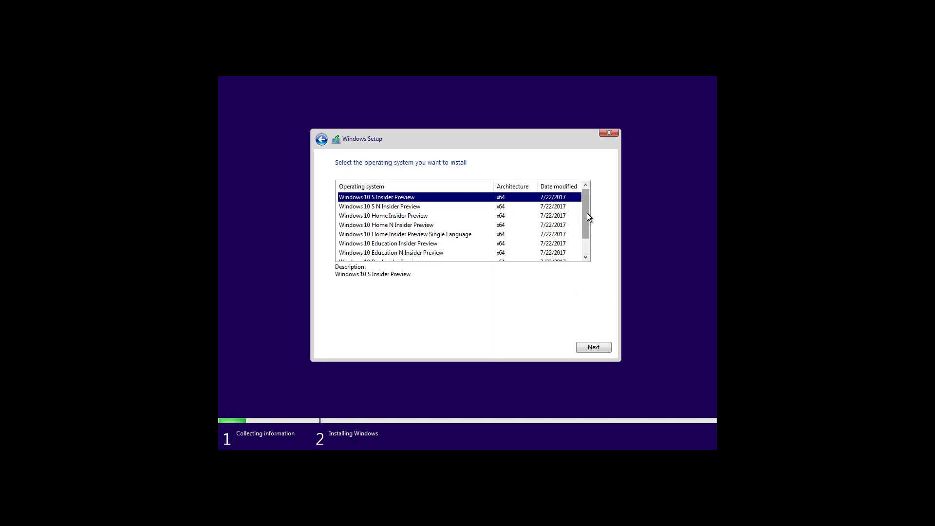
drag(587, 214, 587, 232)
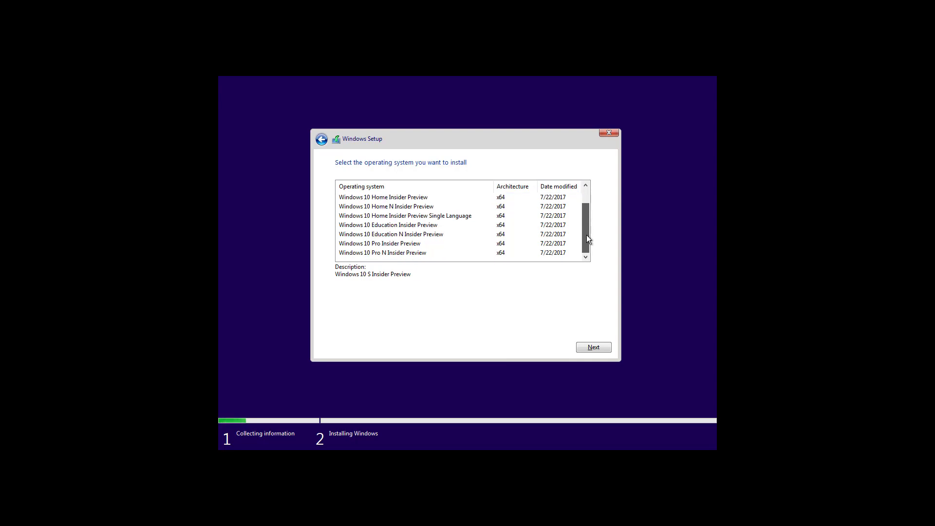
click(400, 246)
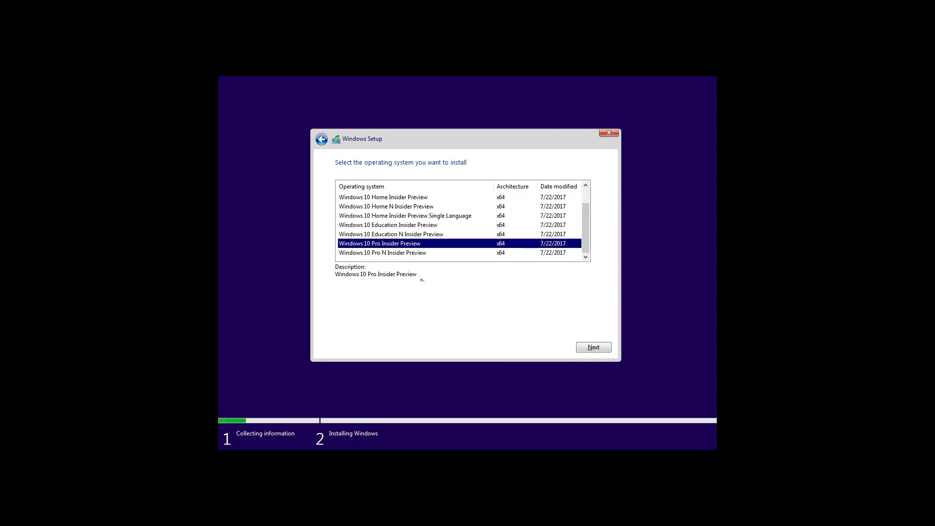
click(604, 350)
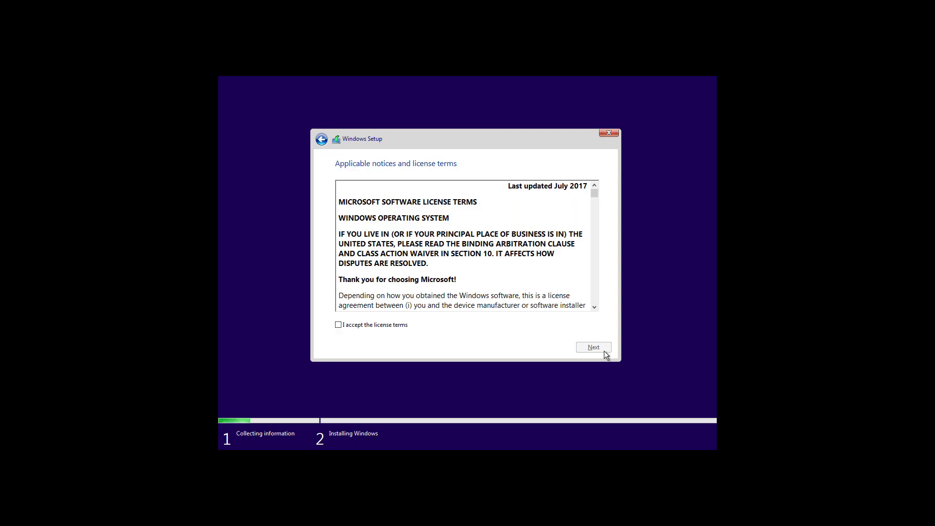
Accept the license terms and pick Custom: Install Windows only (advanced)
click(338, 325)
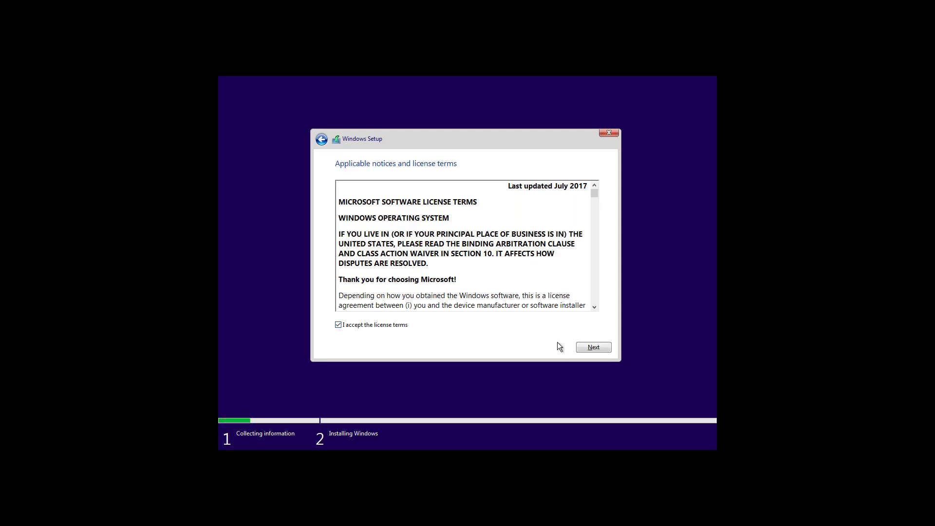
click(590, 351)
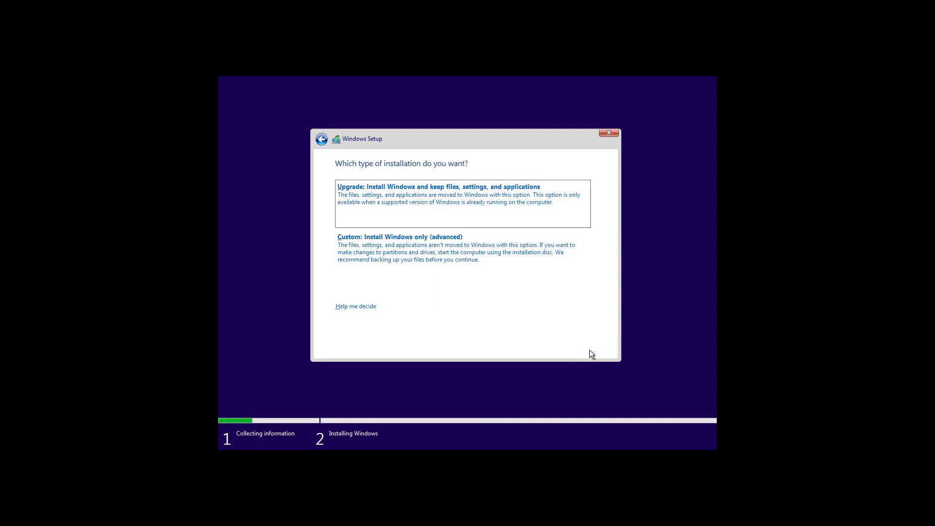
click(426, 261)
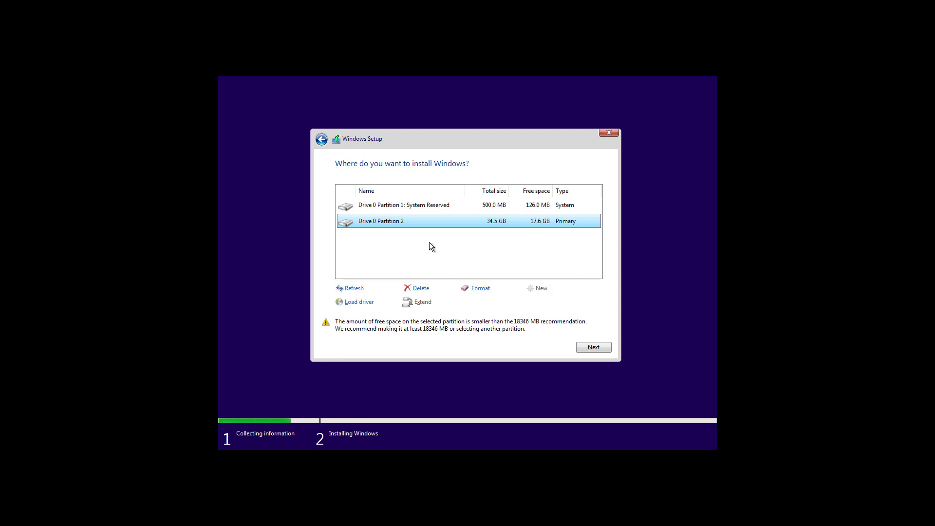
Delete the 500 MB System Reserved and 34.5 GB partitions, then install on the unallocated space
click(418, 209)
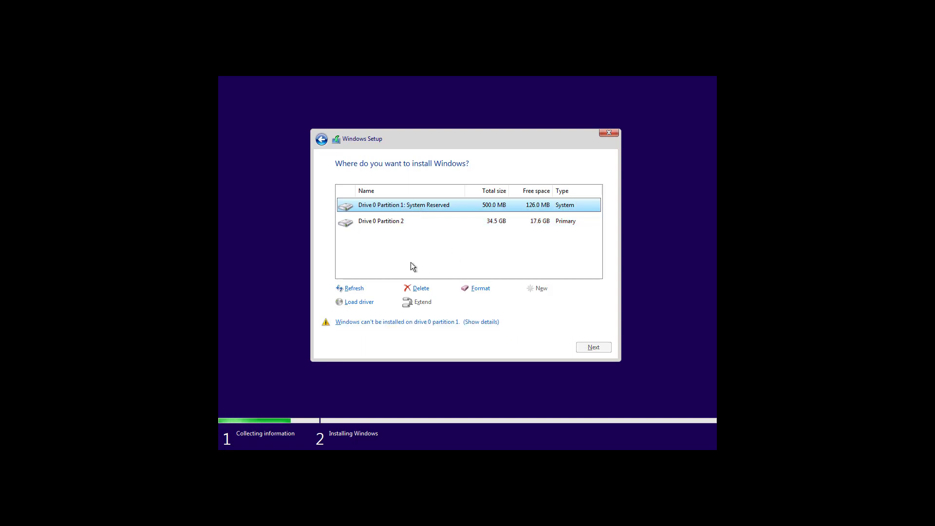
click(420, 294)
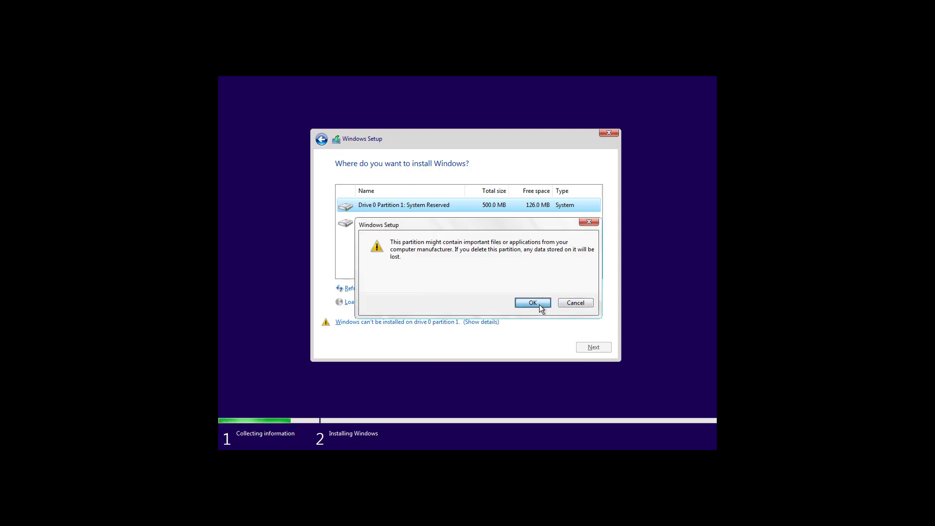
click(537, 304)
click(402, 226)
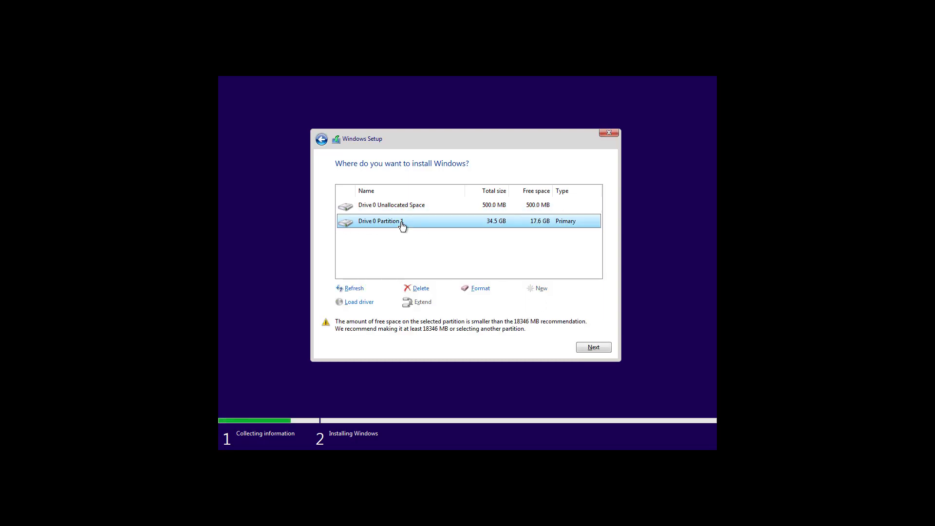
click(426, 294)
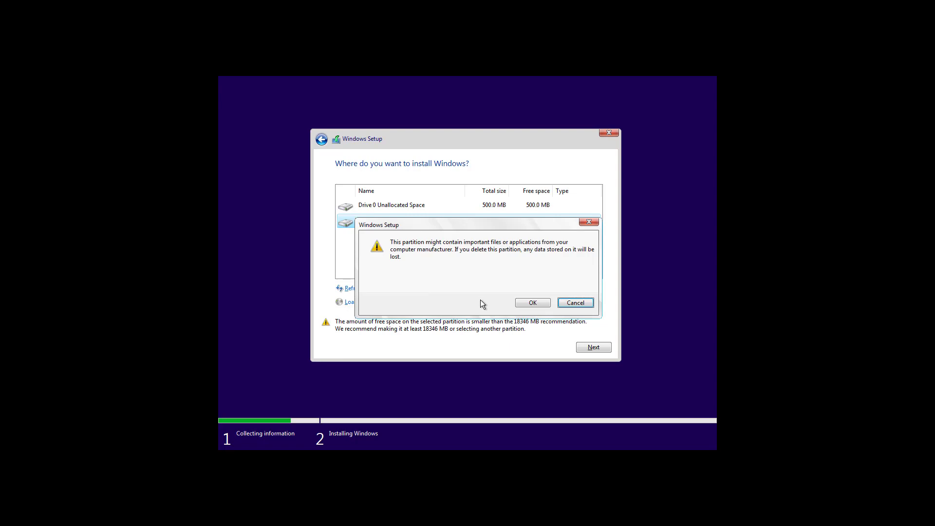
click(535, 303)
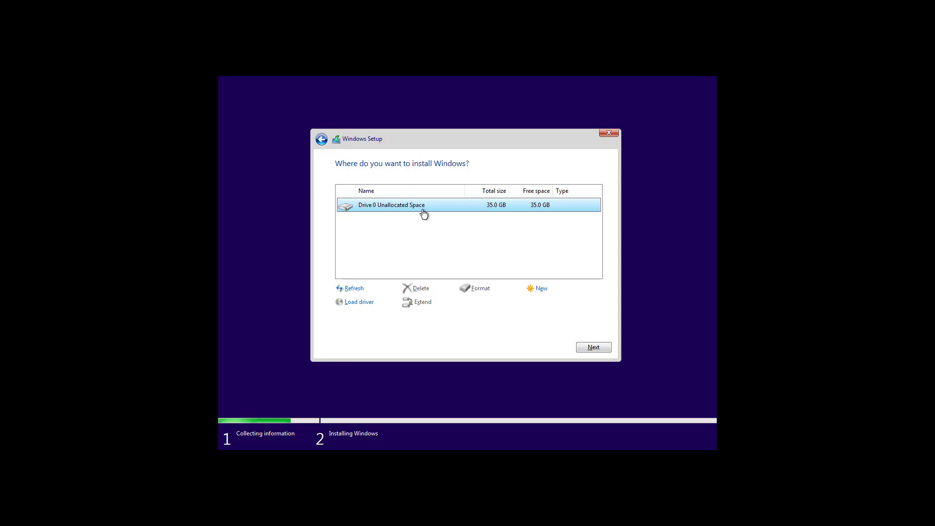
click(602, 351)
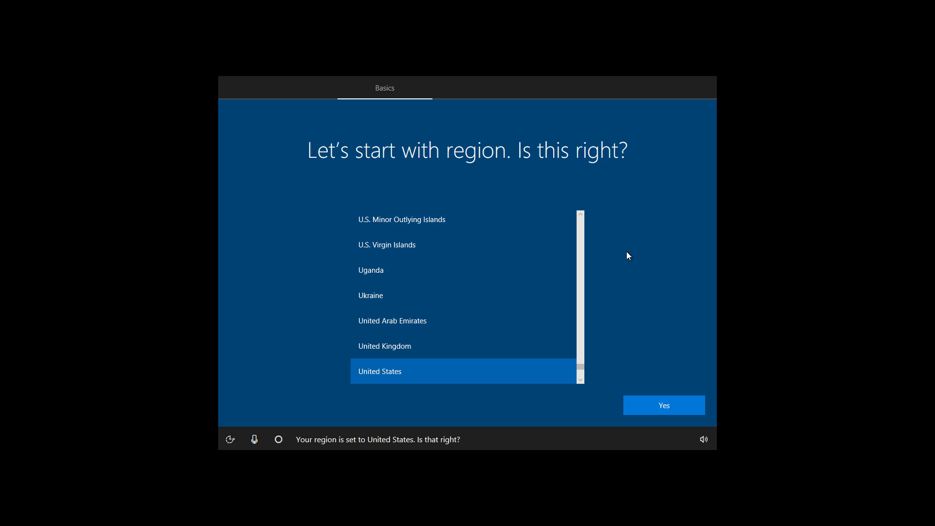
Mute the Cortana microphone, confirm United States region and US keyboard, and skip a second layout
click(249, 441)
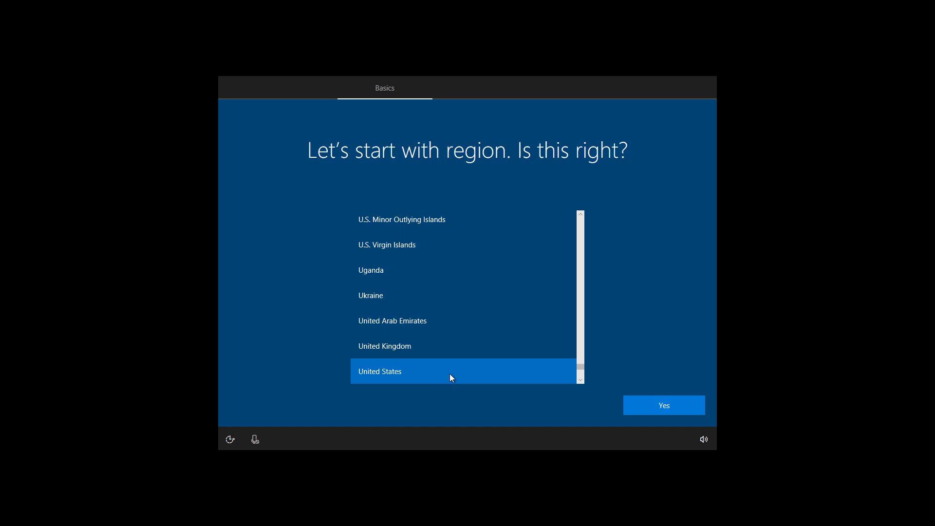
click(653, 408)
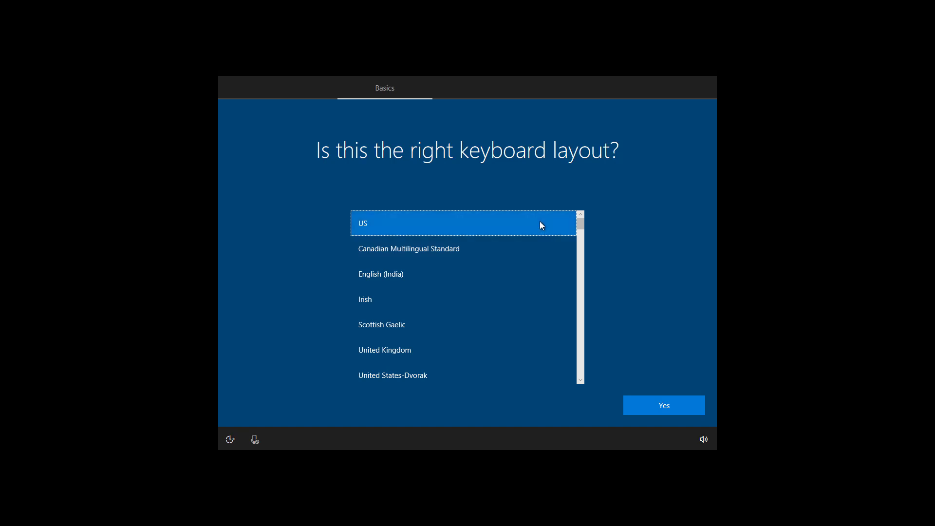
click(670, 410)
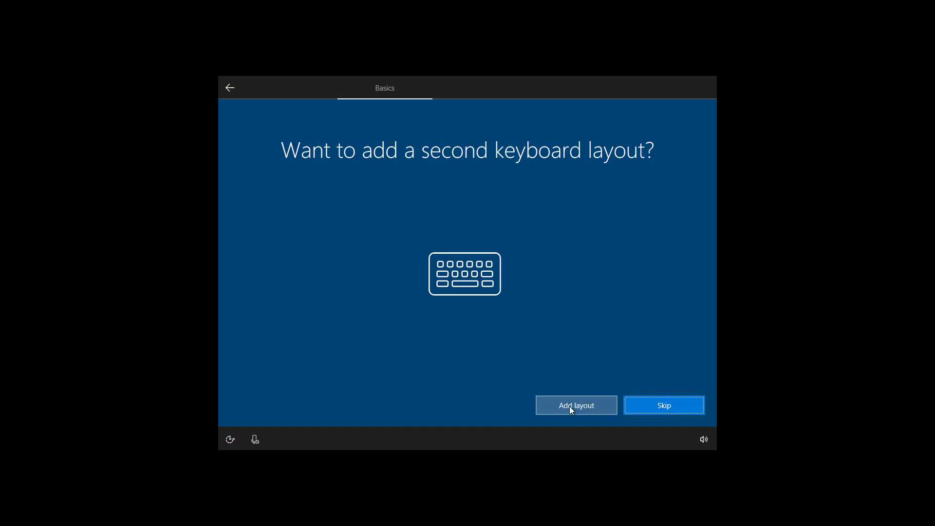
click(662, 412)
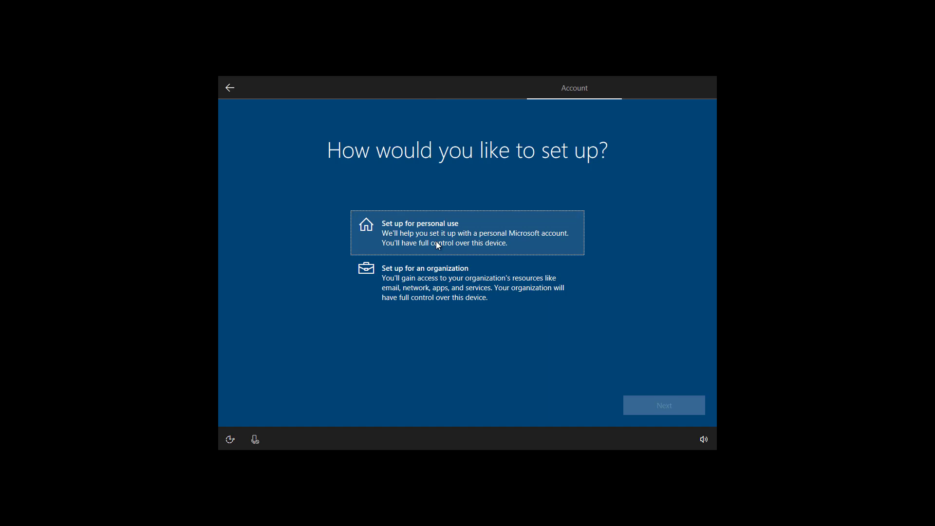
Choose personal use, then enter the Microsoft account e-mail address and the account password
click(436, 242)
click(677, 410)
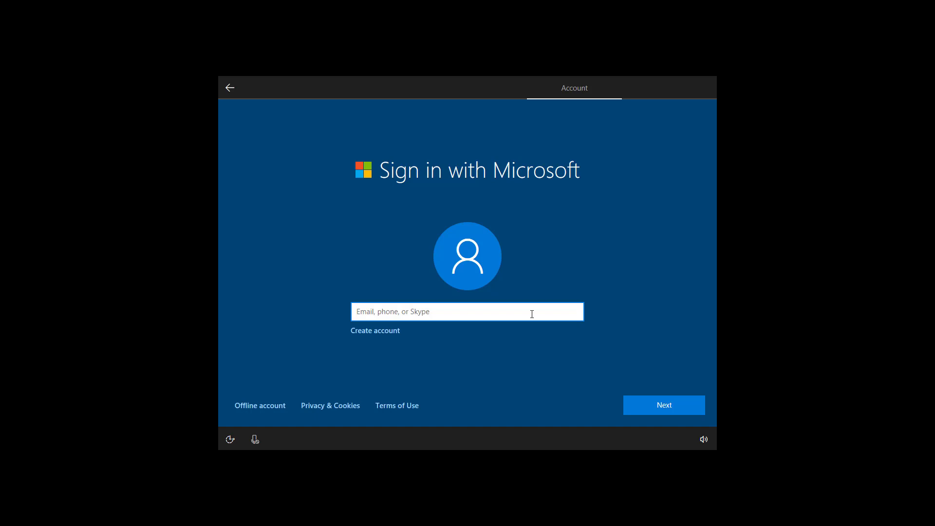
key(BackSpace)
key(BackSpace)
key(BackSpace)
key(BackSpace)
key(BackSpace)
key(BackSpace)
key(BackSpace)
key(BackSpace)
key(BackSpace)
key(BackSpace)
key(BackSpace)
key(BackSpace)
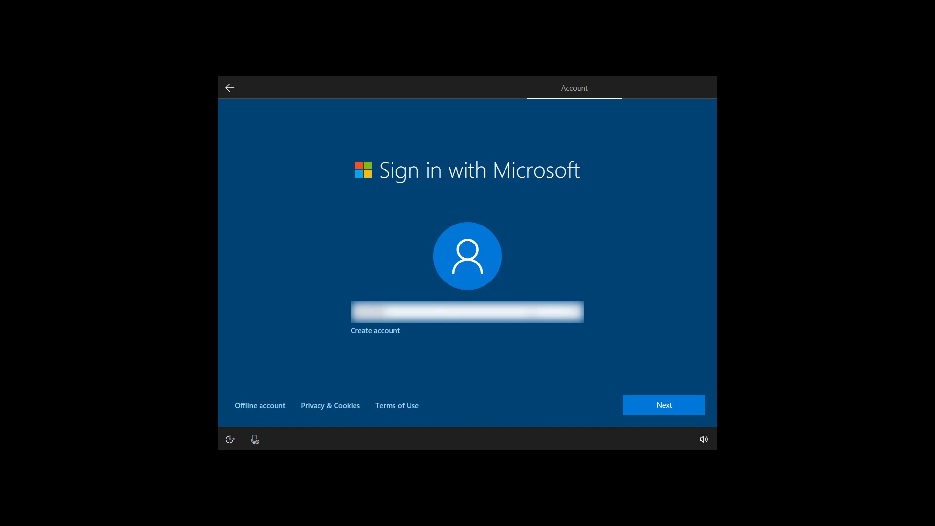
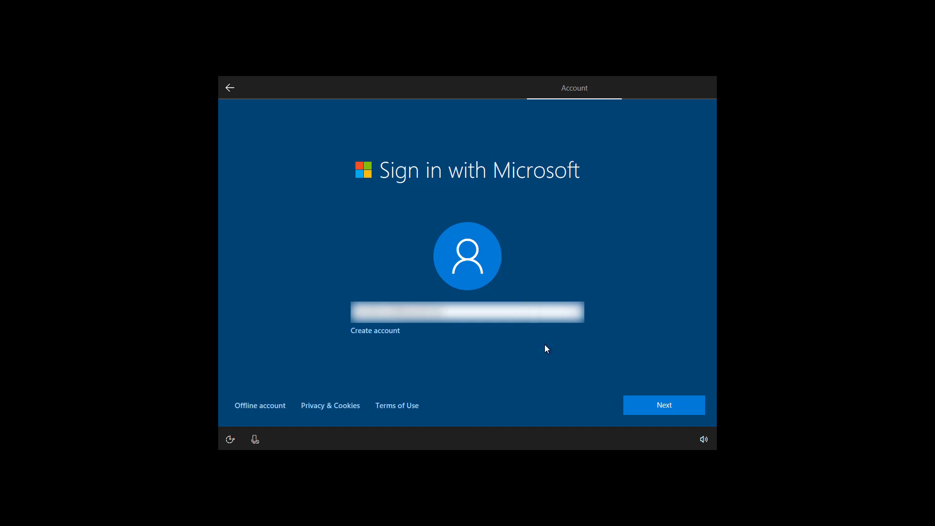
click(285, 405)
click(660, 406)
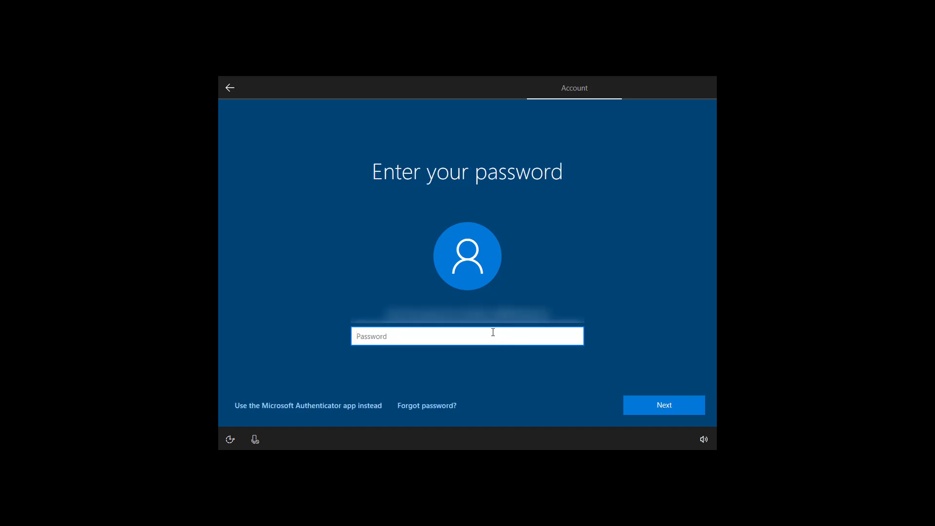
text(••••••••)
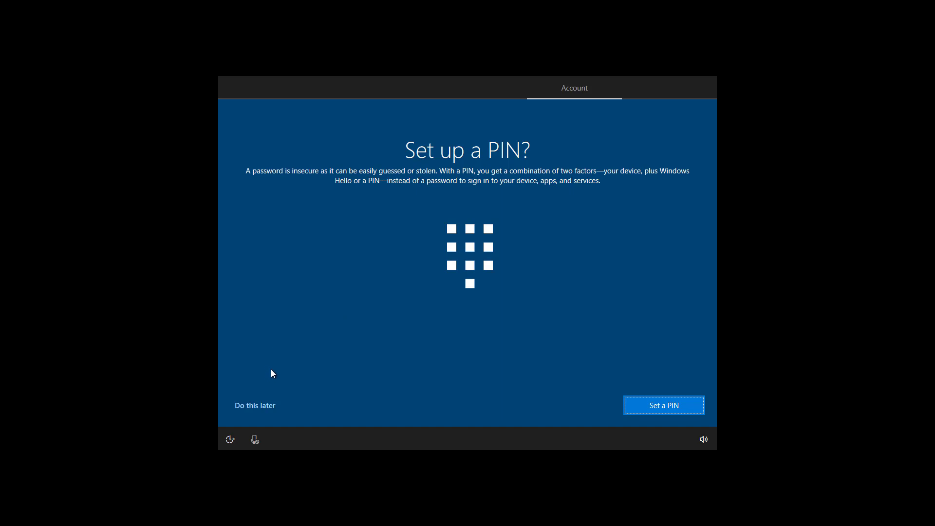
Defer the PIN and phone linking until later, and accept Cortana as the assistant
click(258, 410)
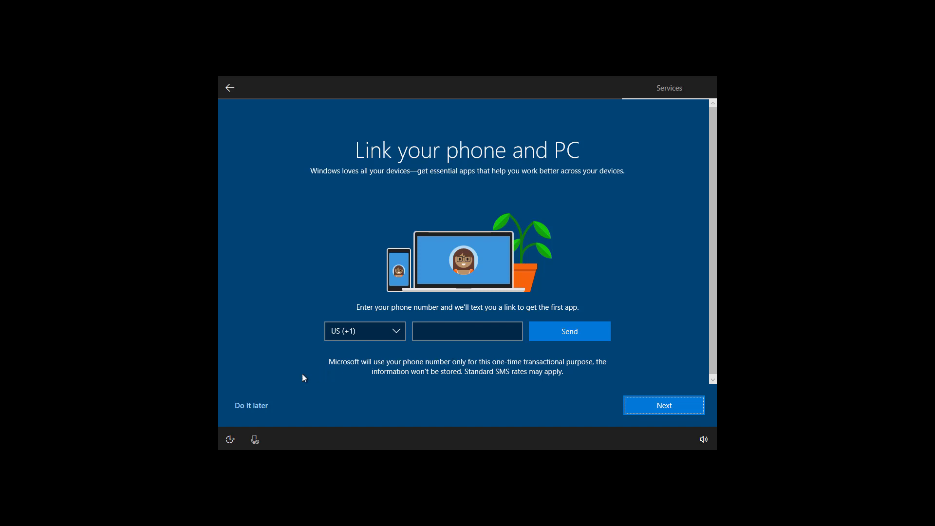
click(248, 409)
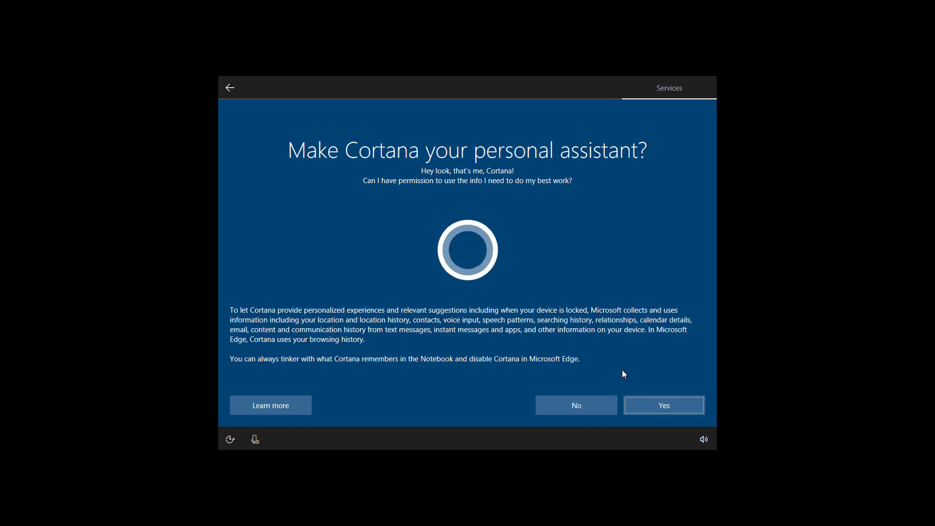
click(666, 408)
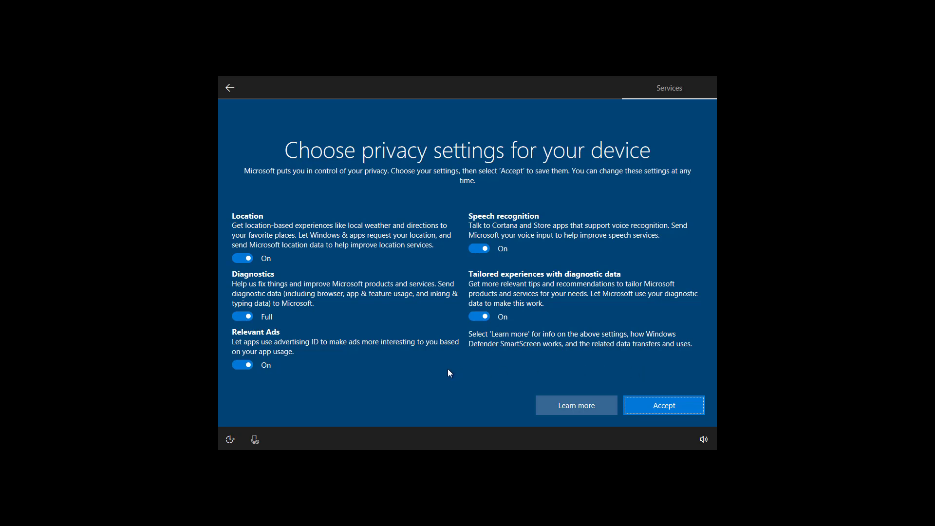
Toggle Location off and back on, then accept the privacy settings with every option on
click(243, 259)
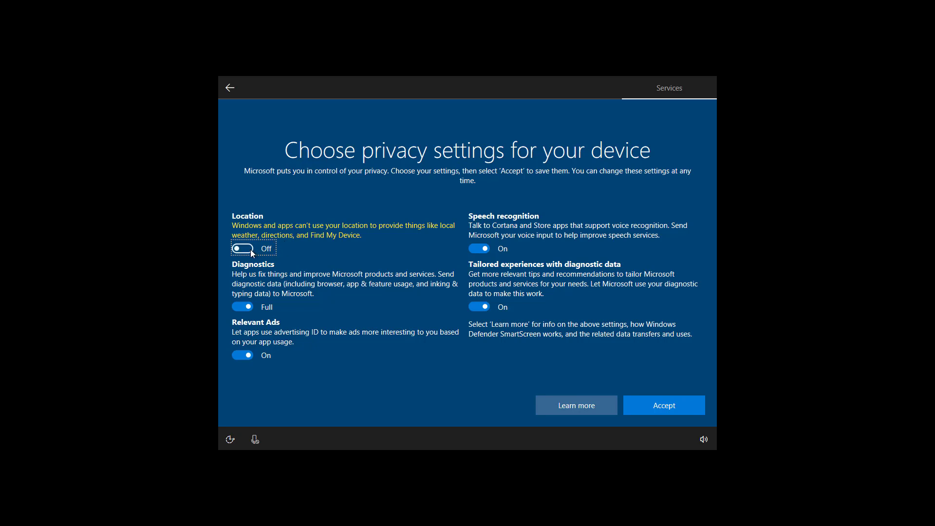
click(243, 249)
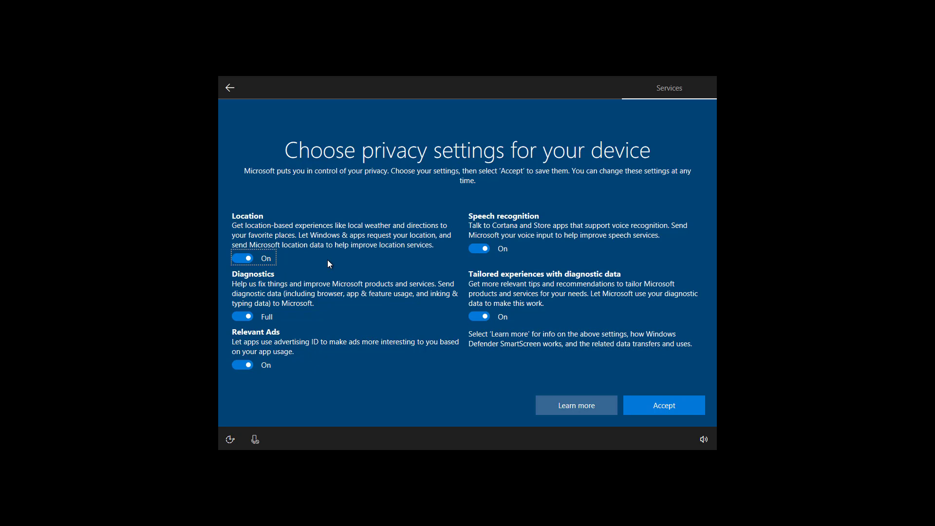
click(666, 412)
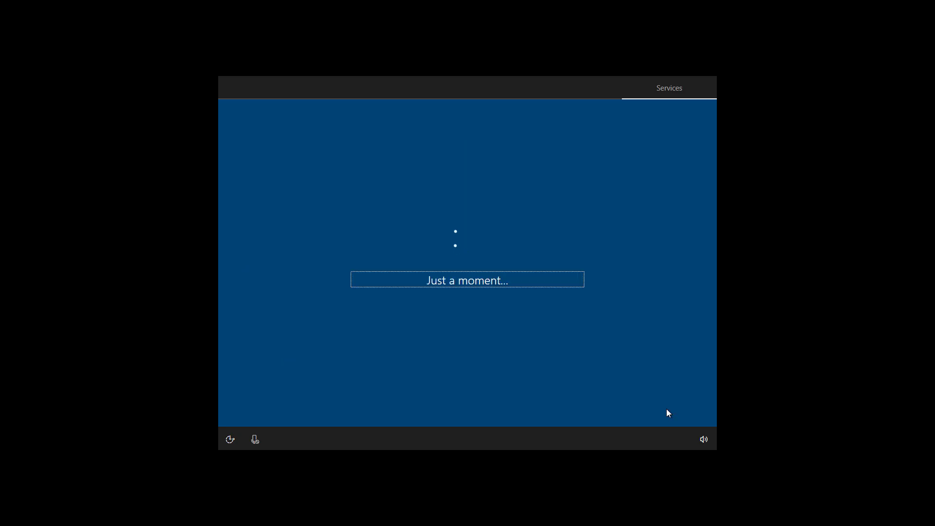
Turn on voice mode via the microphone button while setup finishes and the desktop loads
click(254, 438)
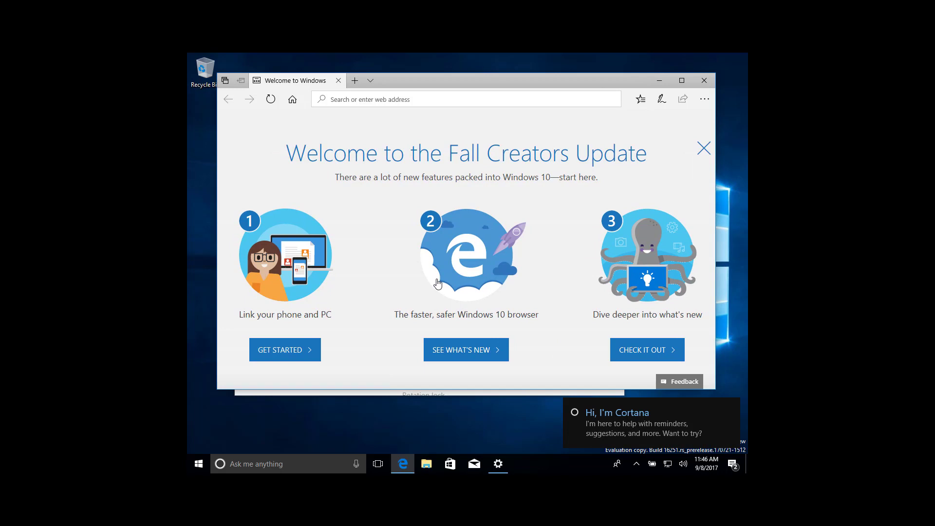
Dismiss the Cortana greeting, open Settings > Update & Security to check for updates, then minimize Settings
click(731, 409)
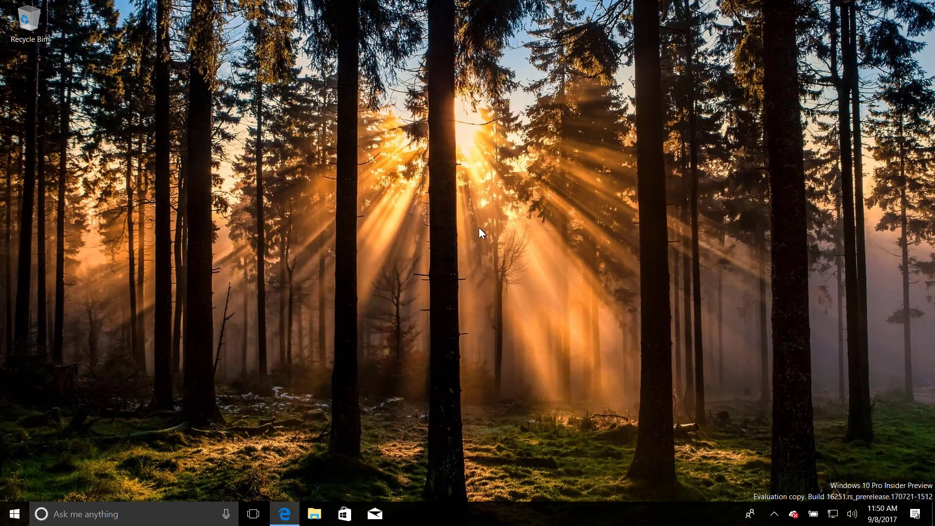
click(15, 515)
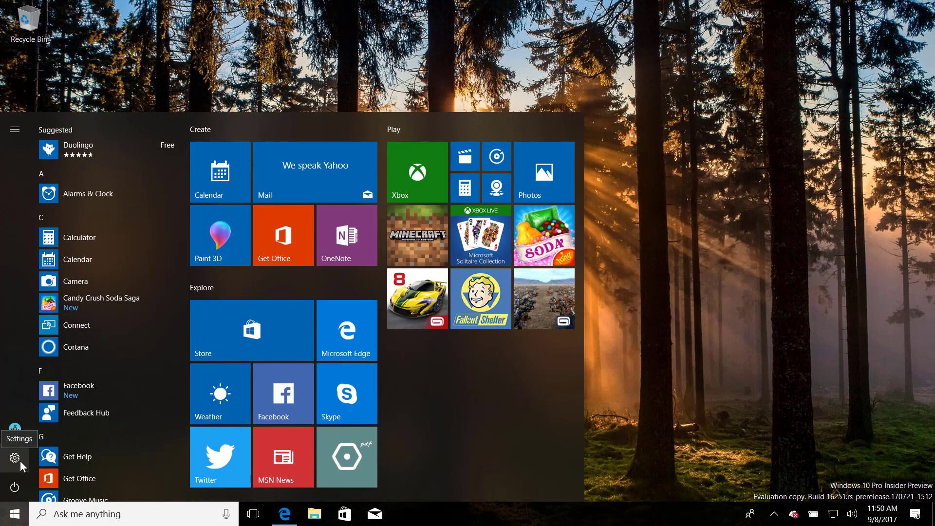
click(20, 459)
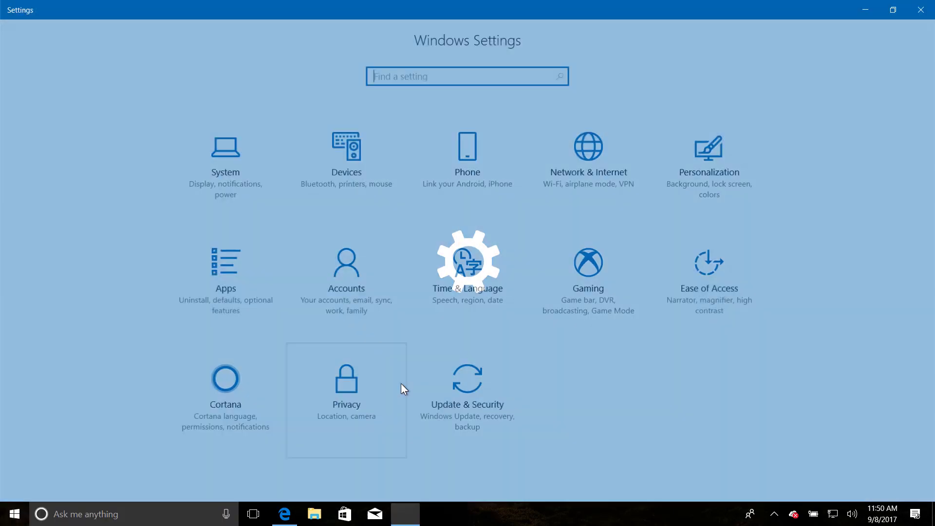
click(471, 387)
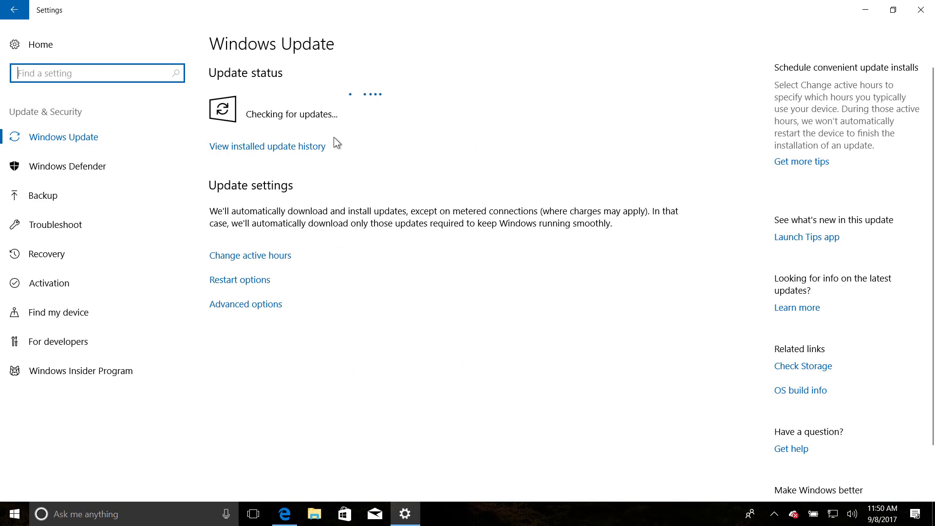
click(863, 12)
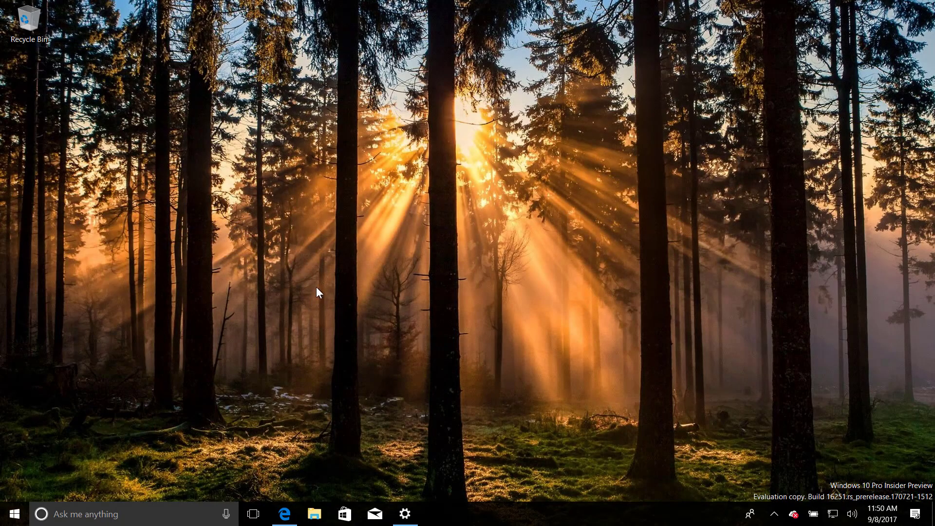